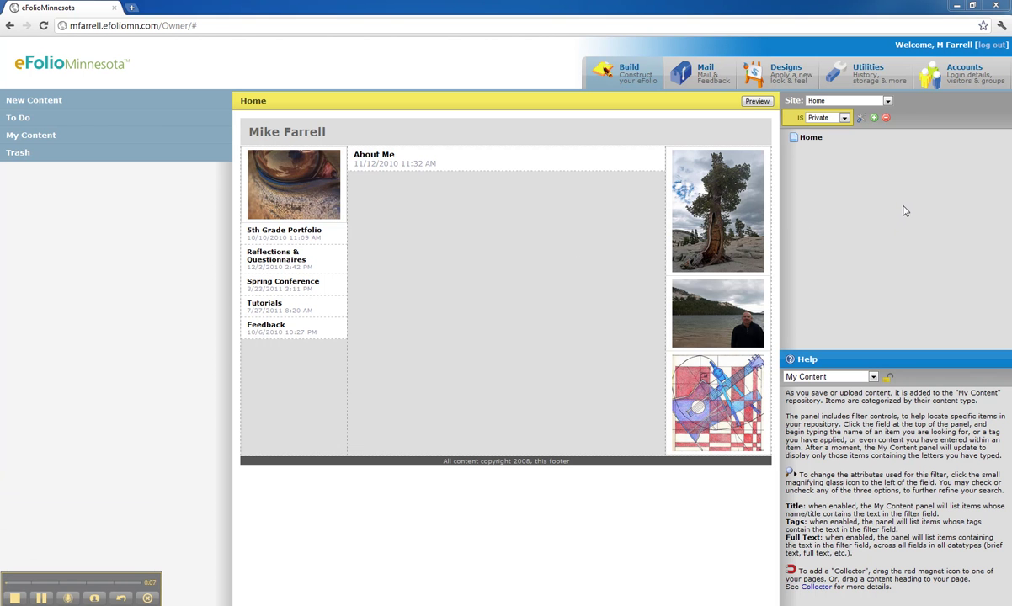
Switch to the 5th Grade site and bring up the Reading Log page's options in the page tree
{"action": "left_click", "coordinate": [887, 101]}
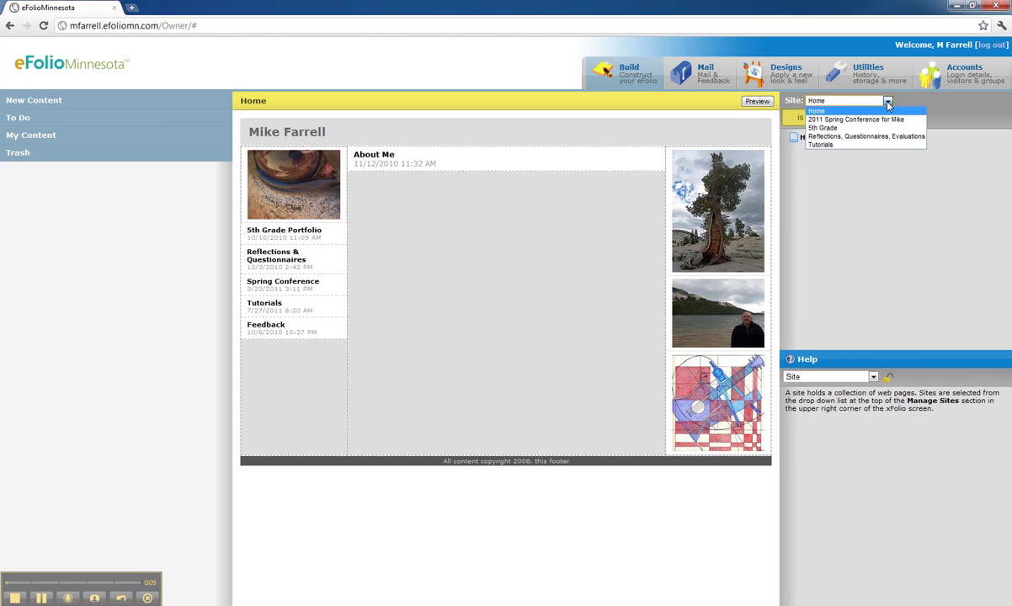
{"action": "left_click", "coordinate": [839, 128]}
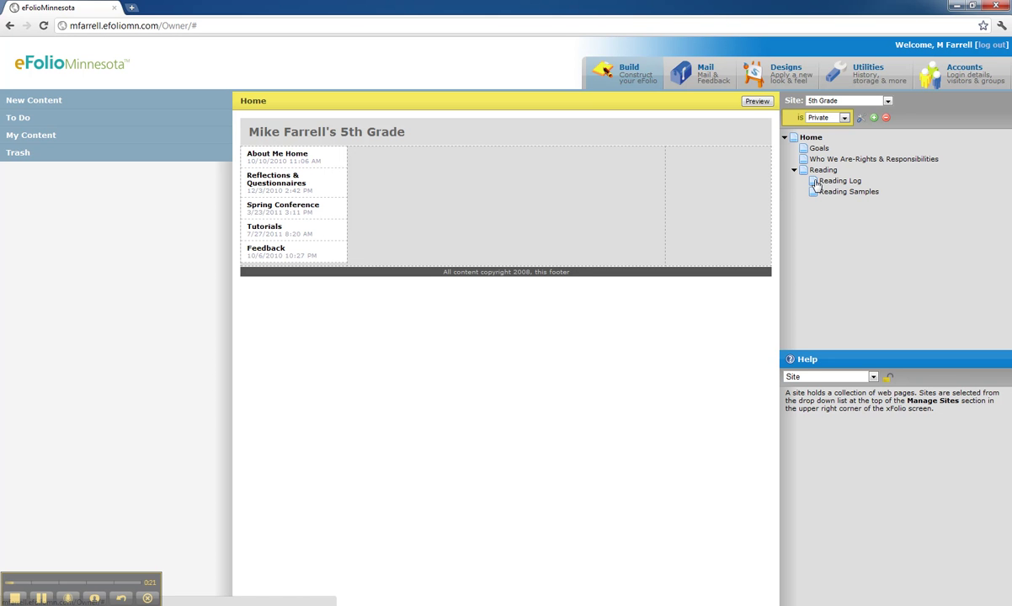
{"action": "left_click", "coordinate": [816, 185]}
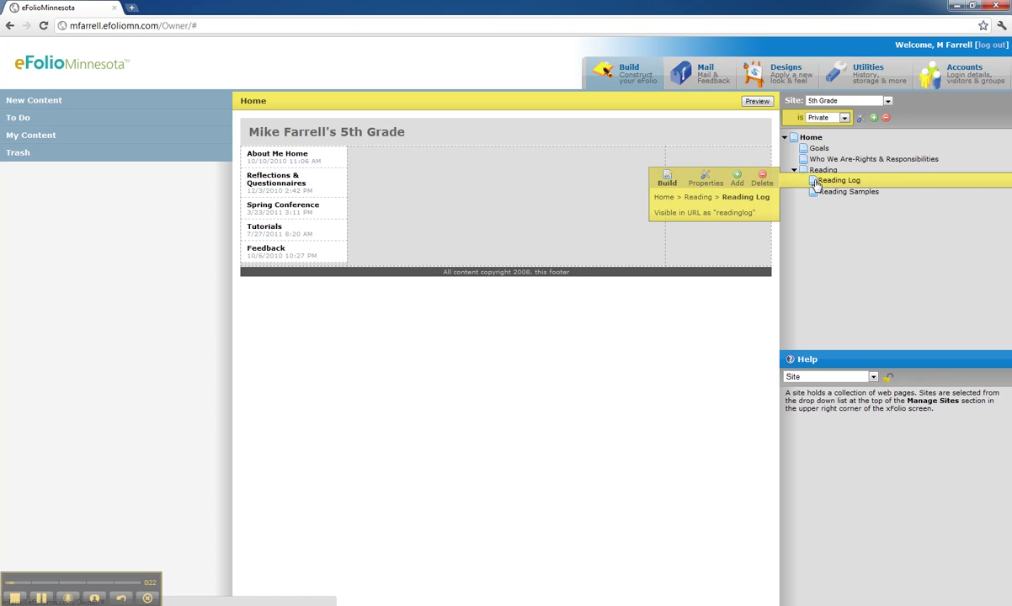
Open Reading Log in Build, preview its five book entries in a new tab, then return to the editor
{"action": "left_click", "coordinate": [668, 179]}
{"action": "mouse_move", "coordinate": [549, 153]}
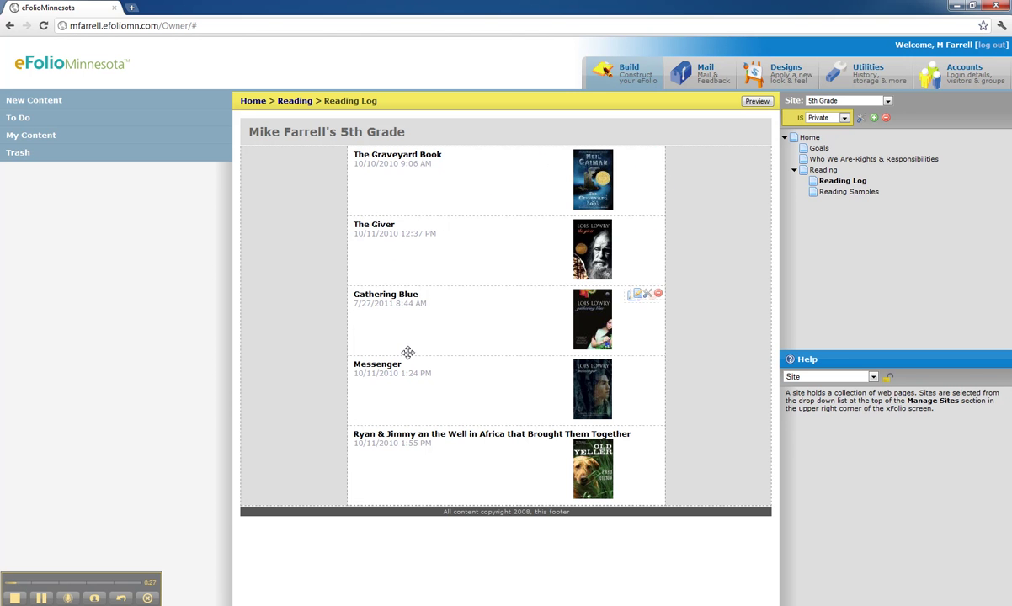
{"action": "left_click", "coordinate": [757, 102]}
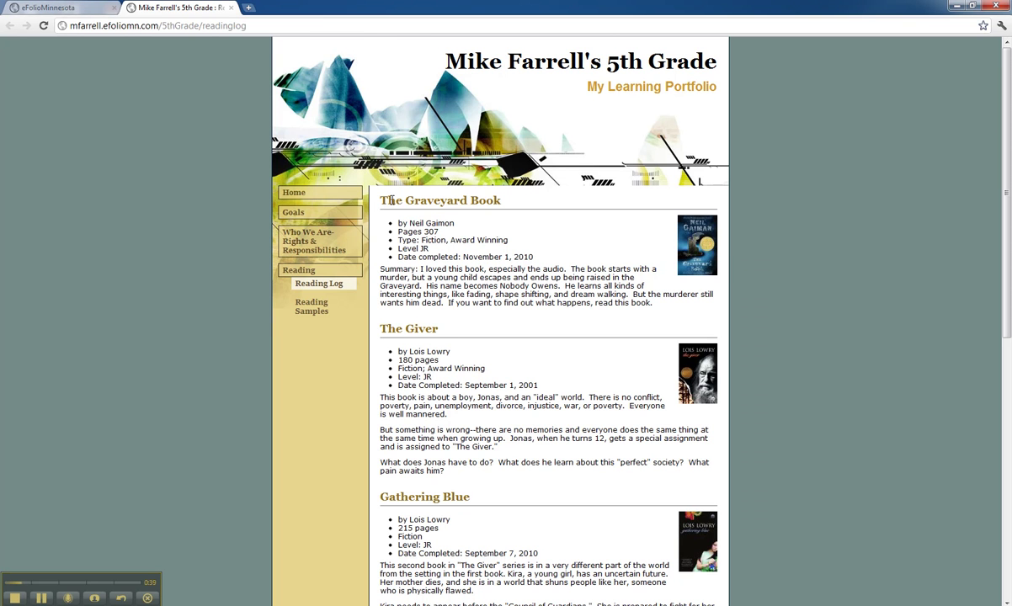
{"action": "left_click", "coordinate": [105, 9]}
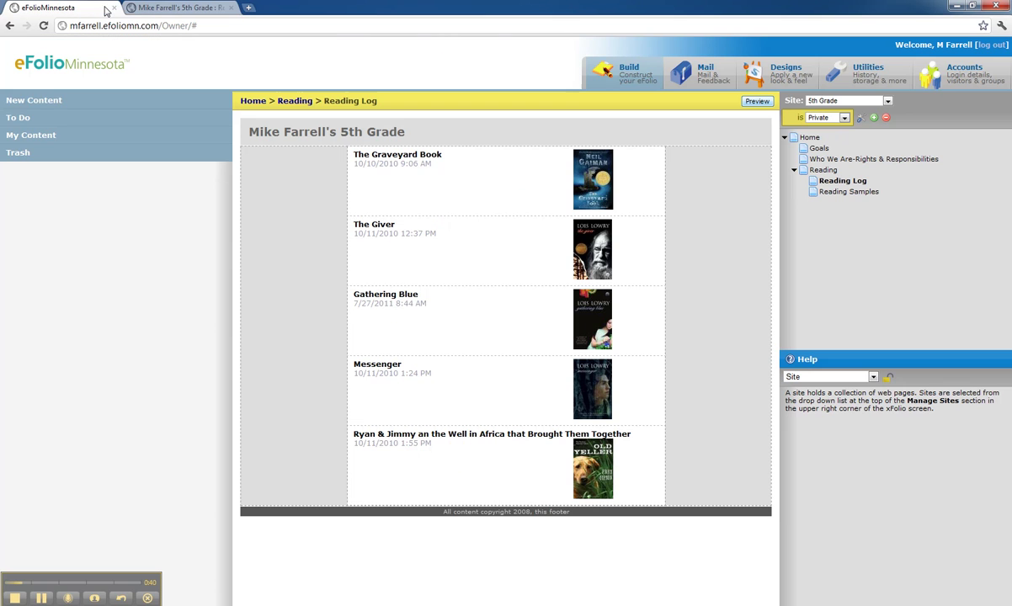
{"action": "left_click", "coordinate": [972, 6]}
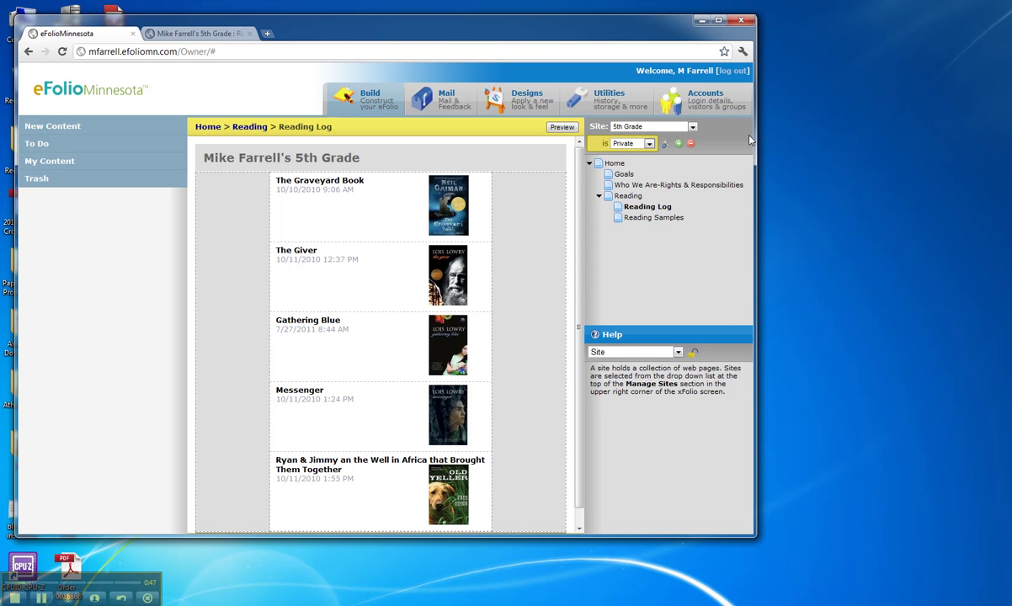
Resize the editor window and arrange a new blank Chrome window beside it on the right
{"action": "left_click_drag", "start_coordinate": [758, 136], "coordinate": [549, 126]}
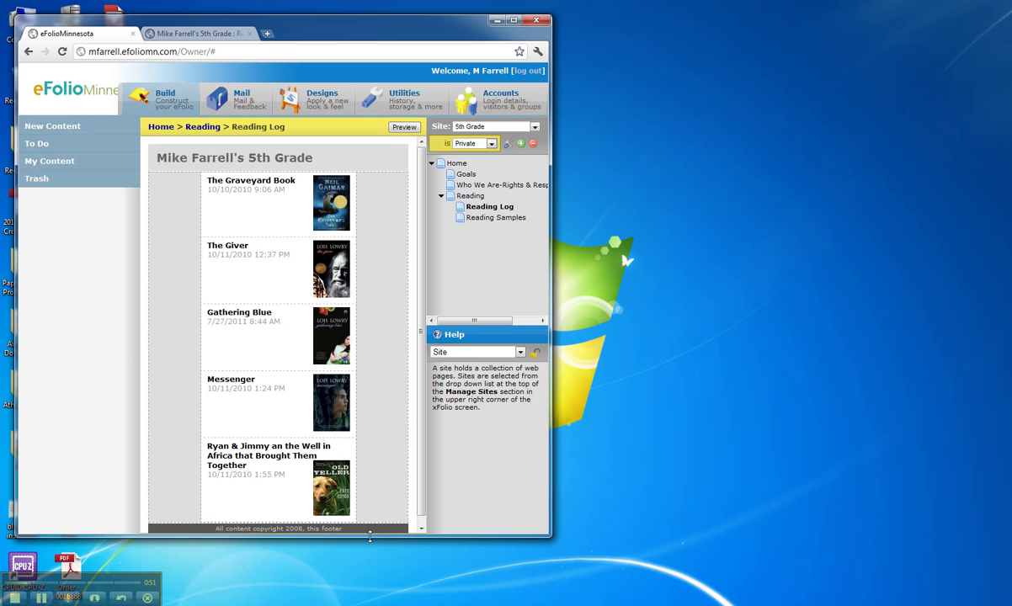
{"action": "left_click_drag", "start_coordinate": [373, 537], "coordinate": [367, 589]}
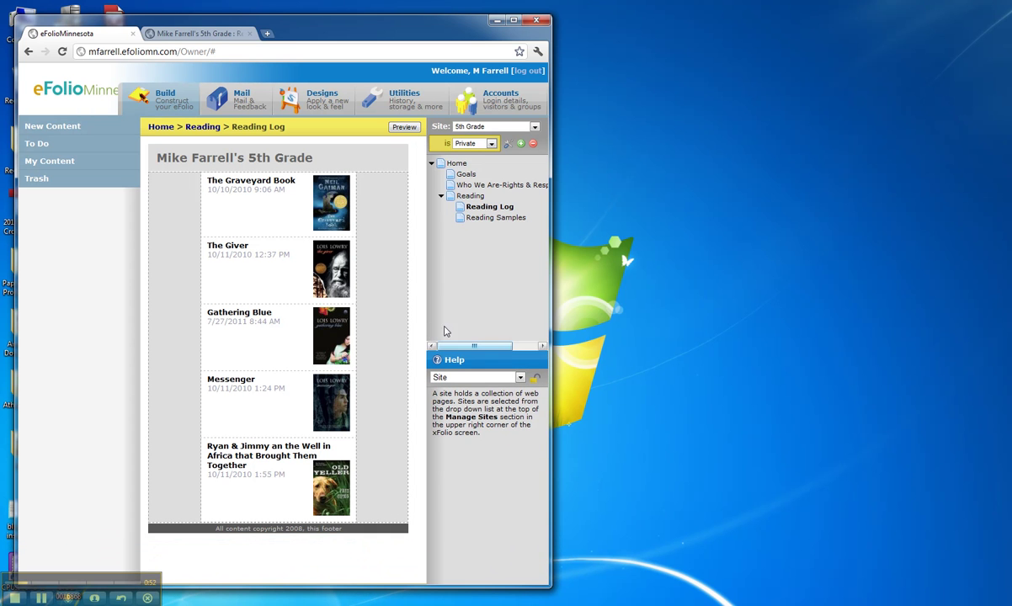
{"action": "left_click", "coordinate": [537, 53]}
{"action": "left_click", "coordinate": [471, 80]}
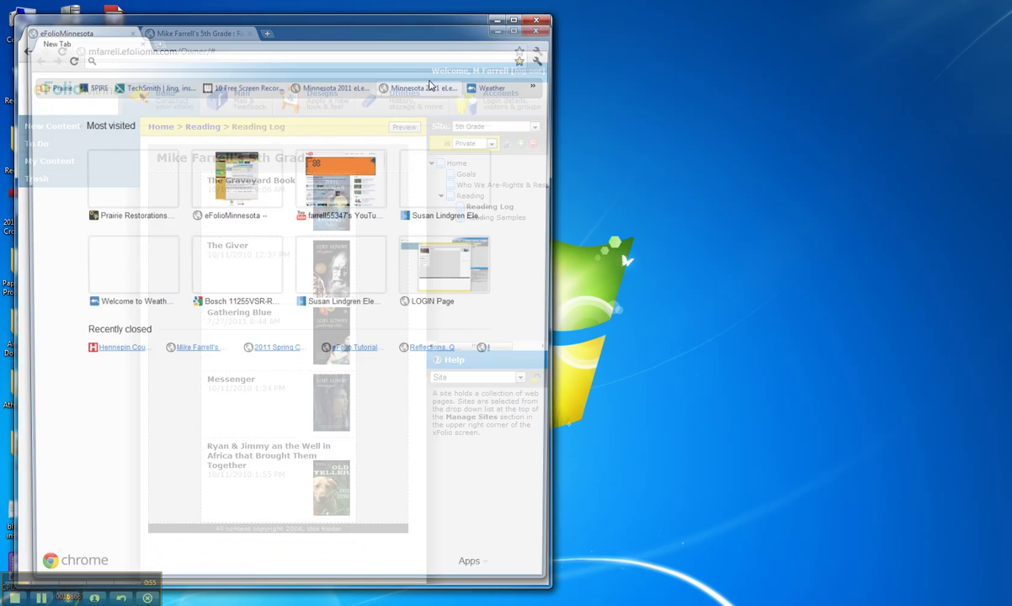
{"action": "left_click_drag", "start_coordinate": [311, 38], "coordinate": [749, 38]}
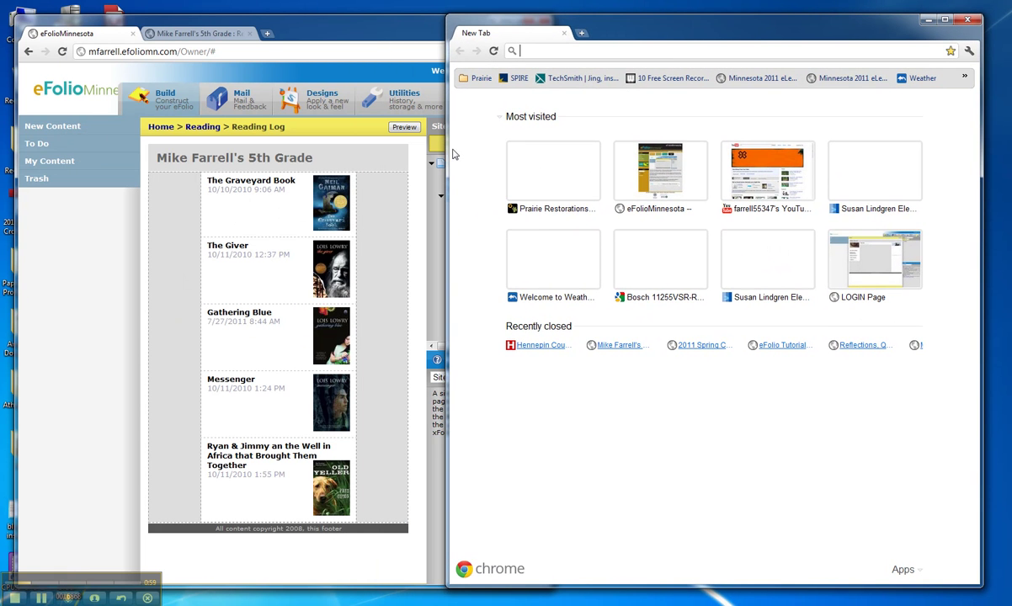
{"action": "left_click_drag", "start_coordinate": [446, 160], "coordinate": [559, 153]}
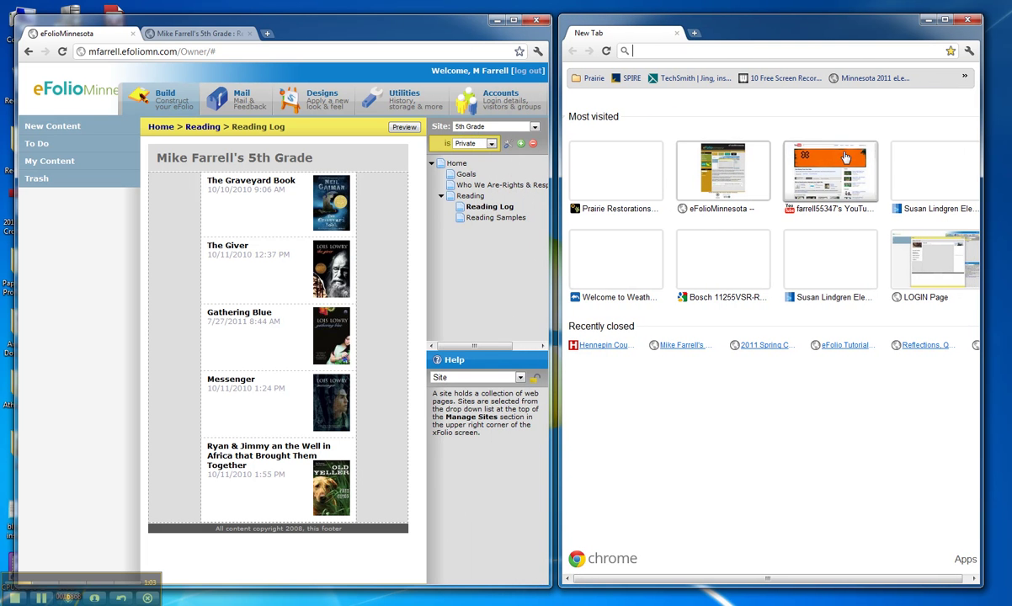
{"action": "left_click_drag", "start_coordinate": [980, 158], "coordinate": [1002, 156]}
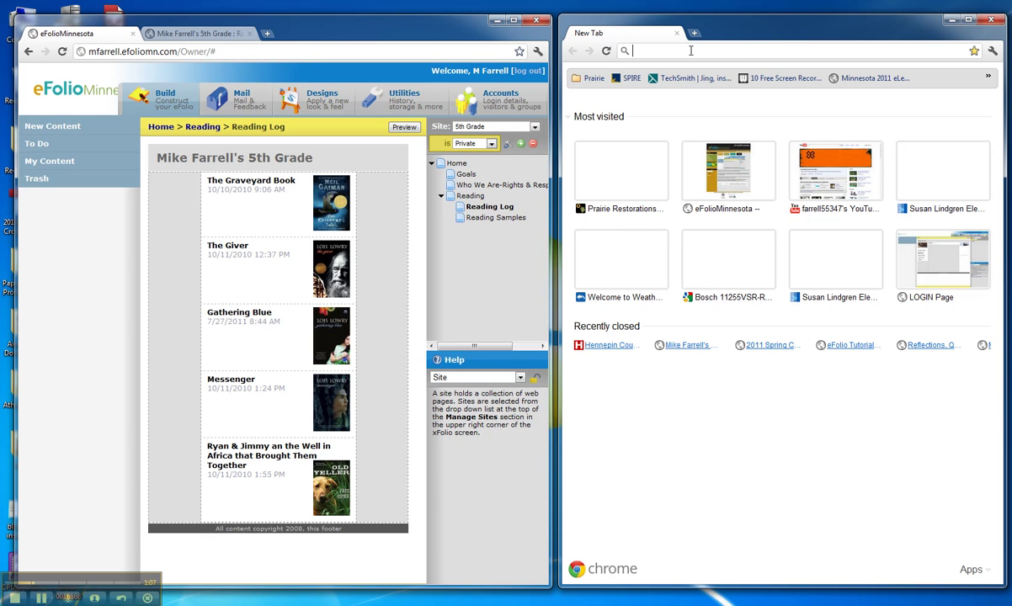
Search the hclib.org library catalog for the title 'the thief' and open Turner's record
{"action": "type", "text": "hcl"}
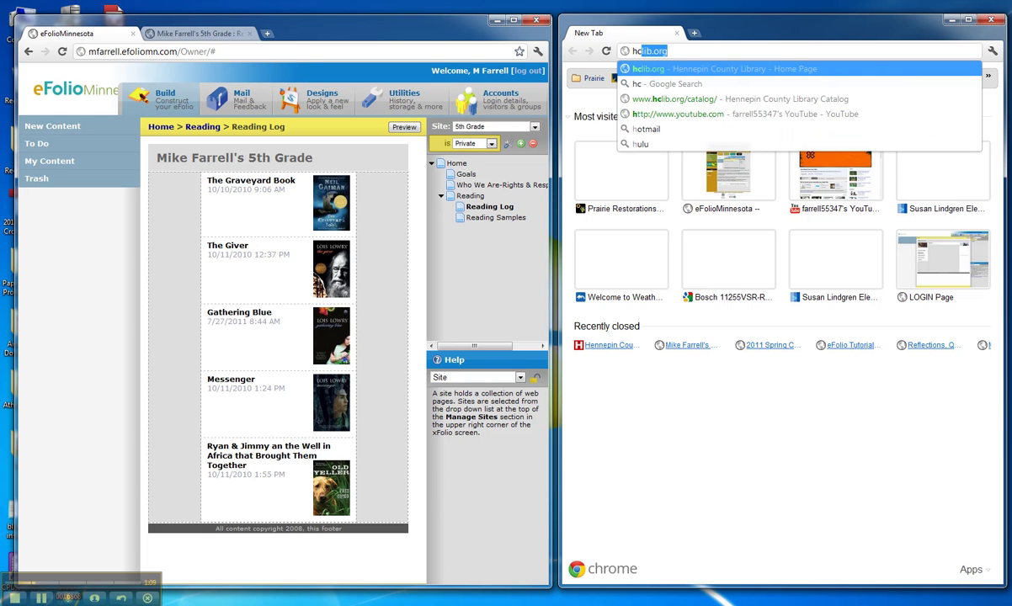
{"action": "type", "text": "ib.org"}
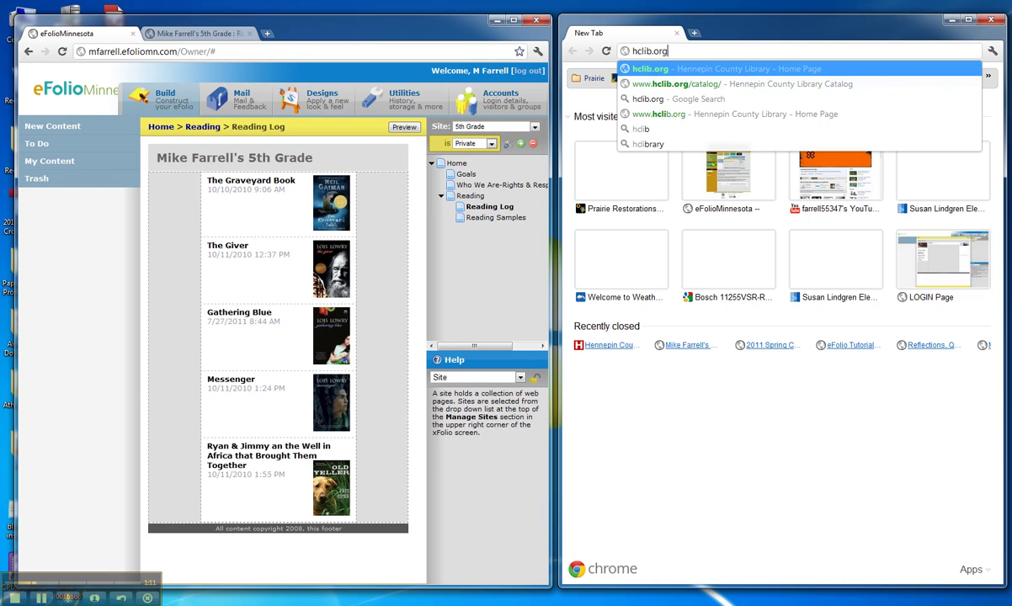
{"action": "key", "text": "Return"}
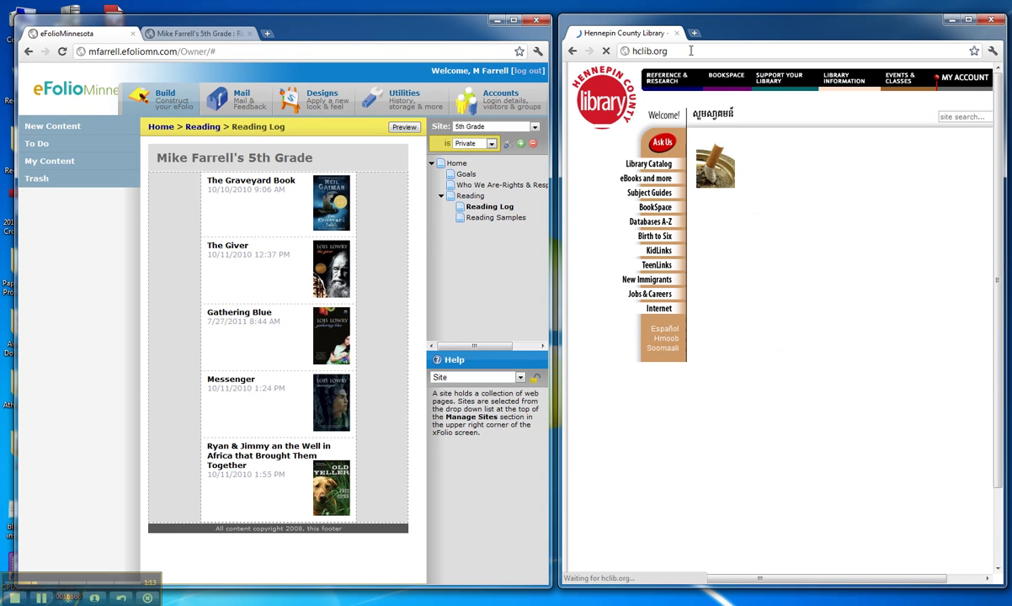
{"action": "left_click", "coordinate": [645, 166]}
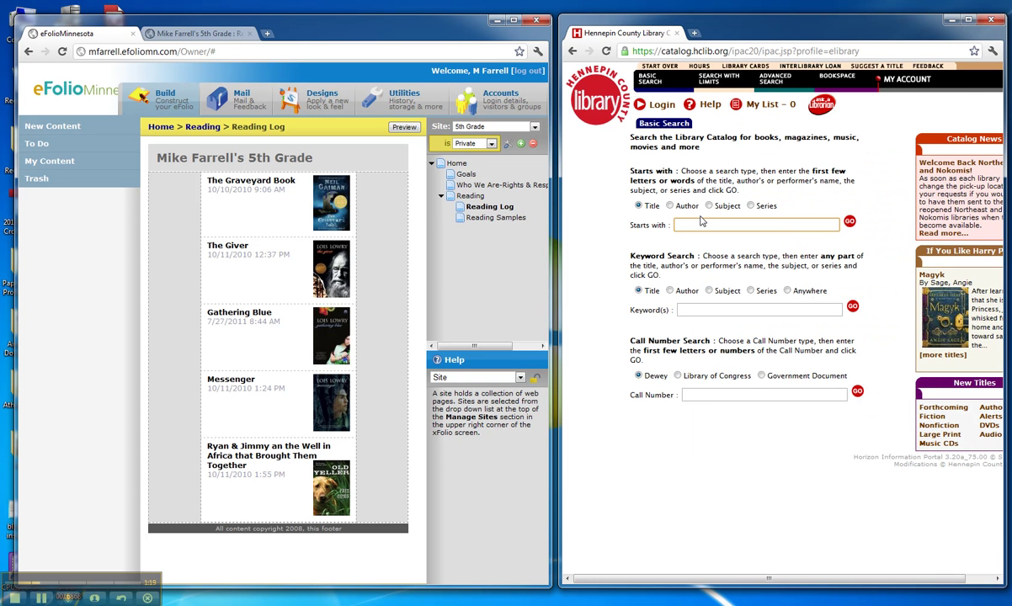
{"action": "type", "text": "the "}
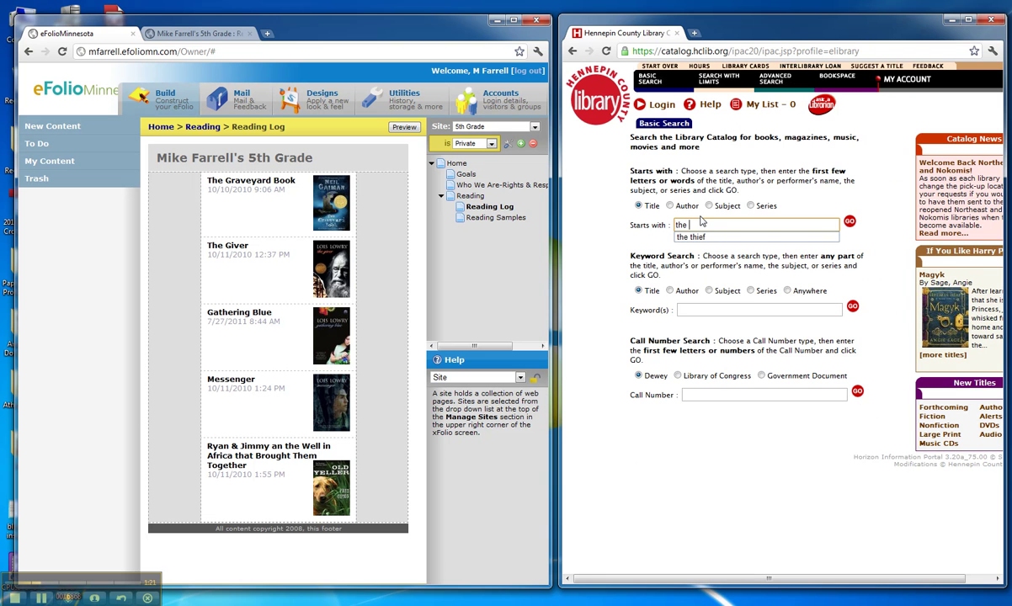
{"action": "type", "text": "thief"}
{"action": "key", "text": "Return"}
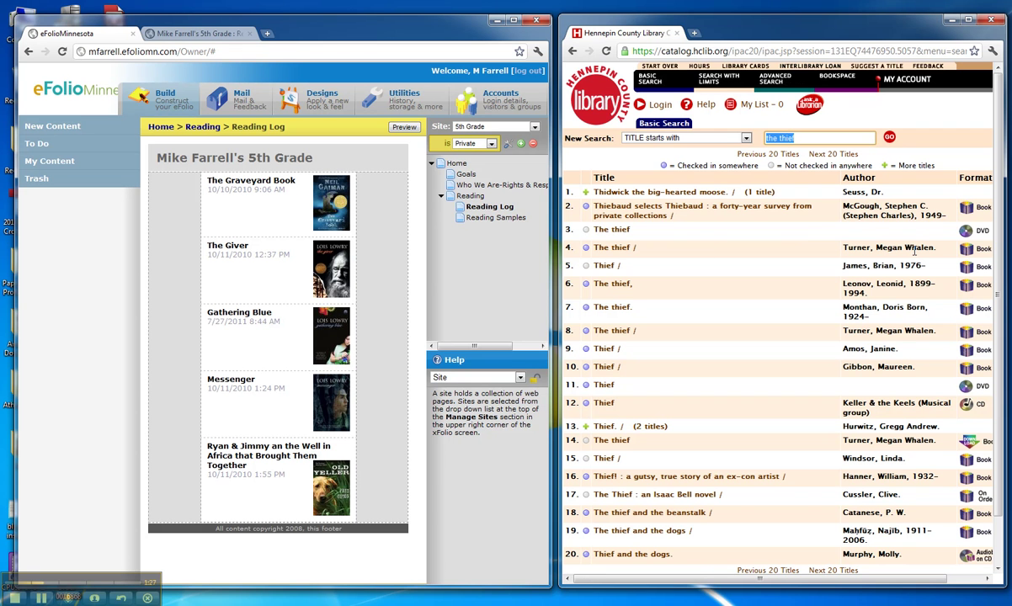
{"action": "left_click", "coordinate": [615, 251]}
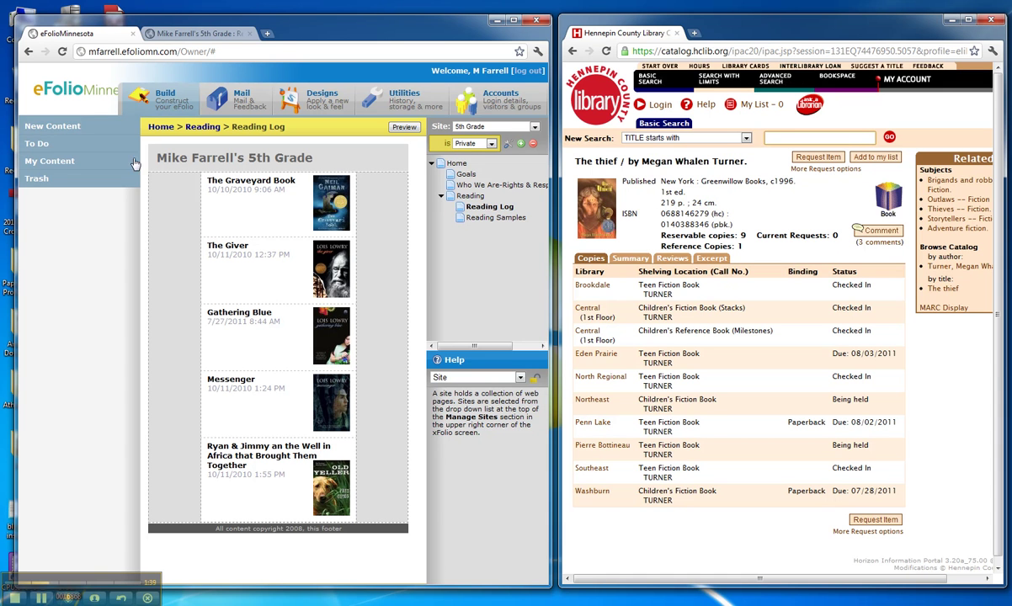
Create a new Artifact from Add New and enter 'The Thief' as its title
{"action": "left_click", "coordinate": [55, 131]}
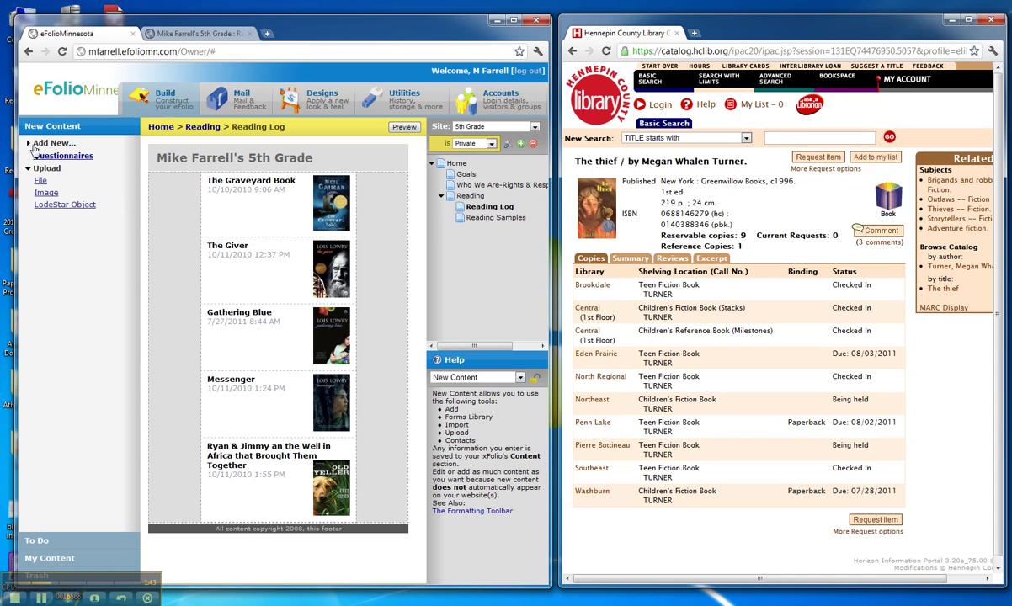
{"action": "left_click", "coordinate": [29, 143]}
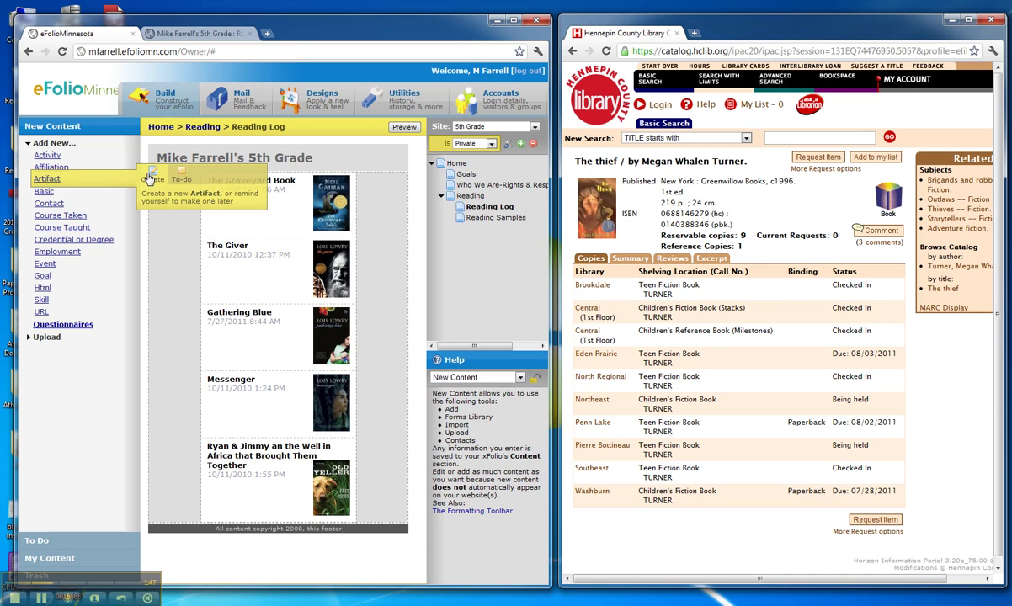
{"action": "left_click", "coordinate": [149, 177]}
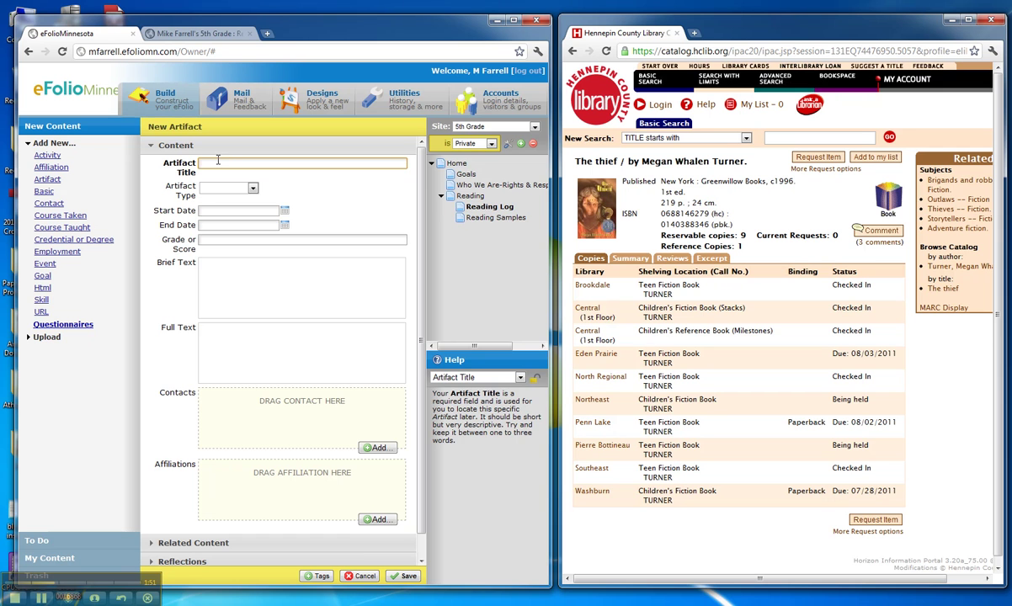
{"action": "type", "text": "The Thuie"}
{"action": "key", "text": "BackSpace"}
{"action": "key", "text": "BackSpace"}
{"action": "key", "text": "BackSpace"}
{"action": "type", "text": "ief"}
Enter the details by Megan Whalen Turner, 219 pages, Fiction, Just Right, July 27, 2011 as separate lines
{"action": "left_click", "coordinate": [209, 334]}
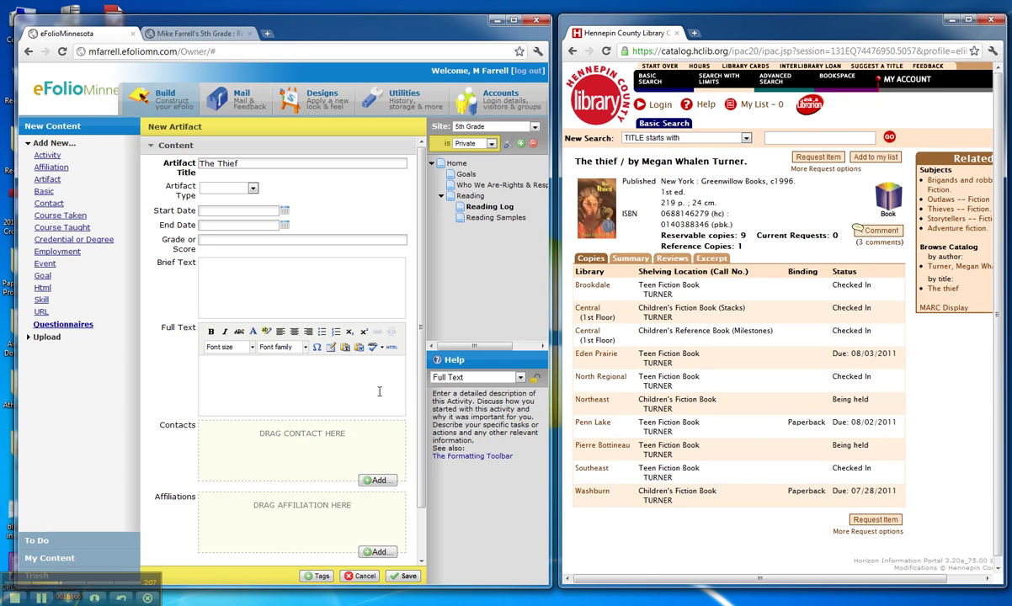
{"action": "type", "text": "by"}
{"action": "type", "text": " Megan Whalen"}
{"action": "type", "text": " Turner"}
{"action": "type", "text": "9 pages"}
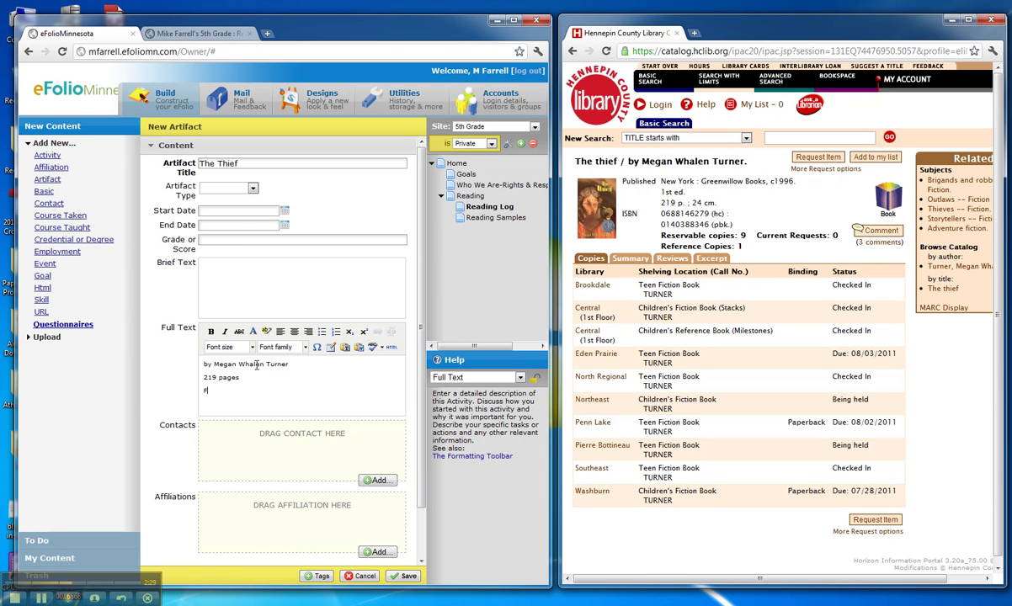
{"action": "type", "text": "ction"}
{"action": "type", "text": "ustu"}
{"action": "key", "text": "BackSpace"}
{"action": "type", "text": "Right"}
{"action": "key", "text": "Return"}
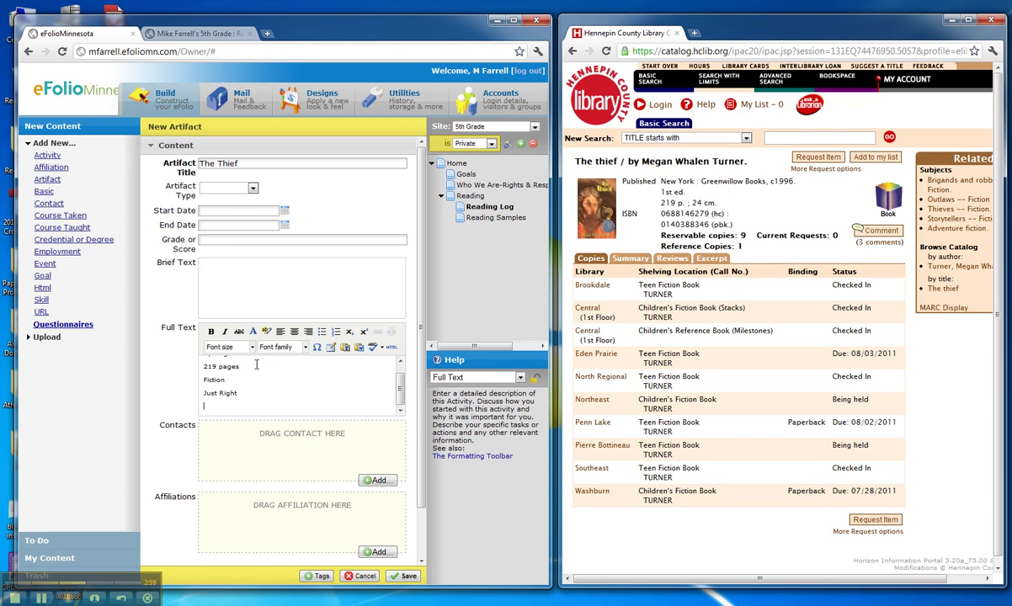
{"action": "type", "text": "July727, 200"}
{"action": "key", "text": "BackSpace"}
{"action": "type", "text": "11"}
Type the summary: Gen escapes a foreign prison to steal a precious jewel for his Queen
{"action": "key", "text": "Return"}
{"action": "type", "text": "Ge"}
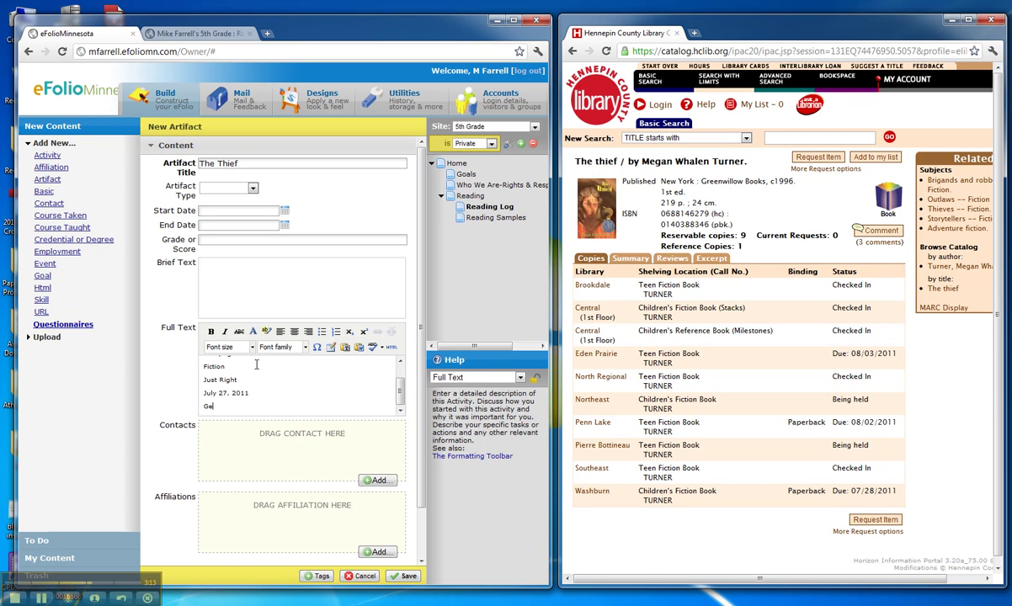
{"action": "type", "text": "n, the Queen"}
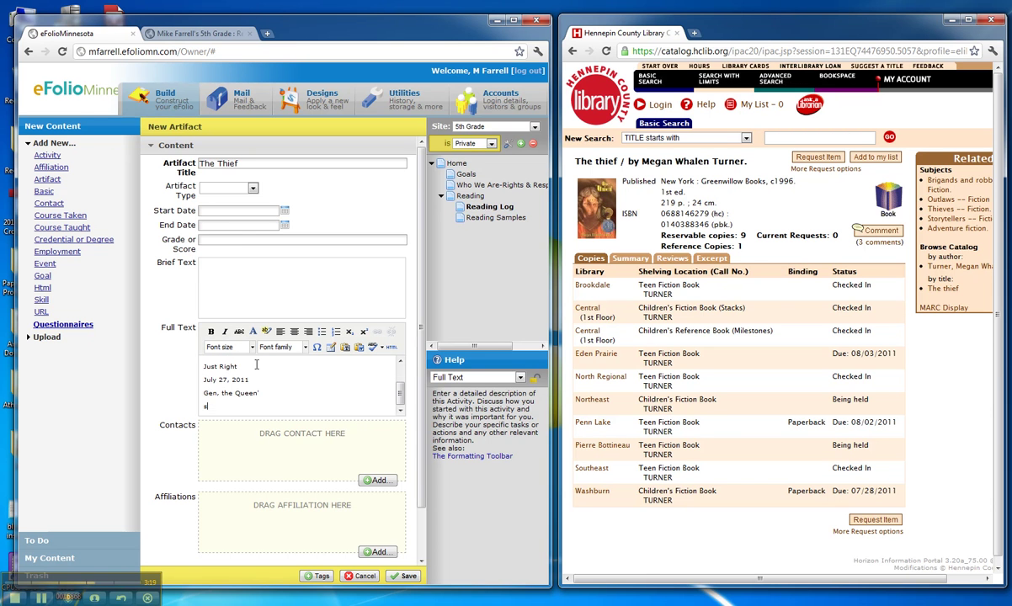
{"action": "key", "text": "BackSpace"}
{"action": "key", "text": "BackSpace"}
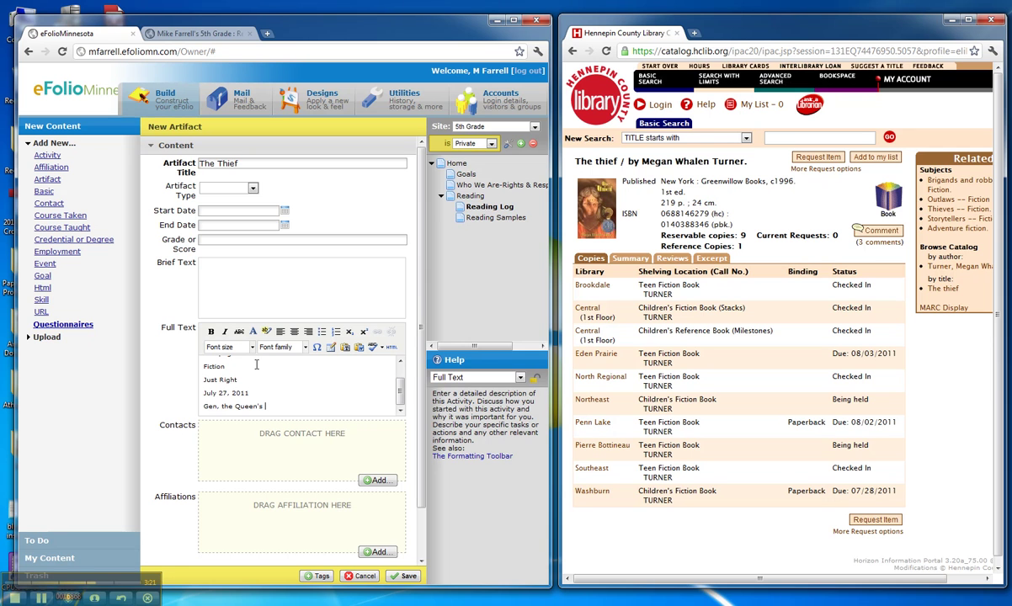
{"action": "type", "text": "s Thief, is wasting away in a foreniggn prison"}
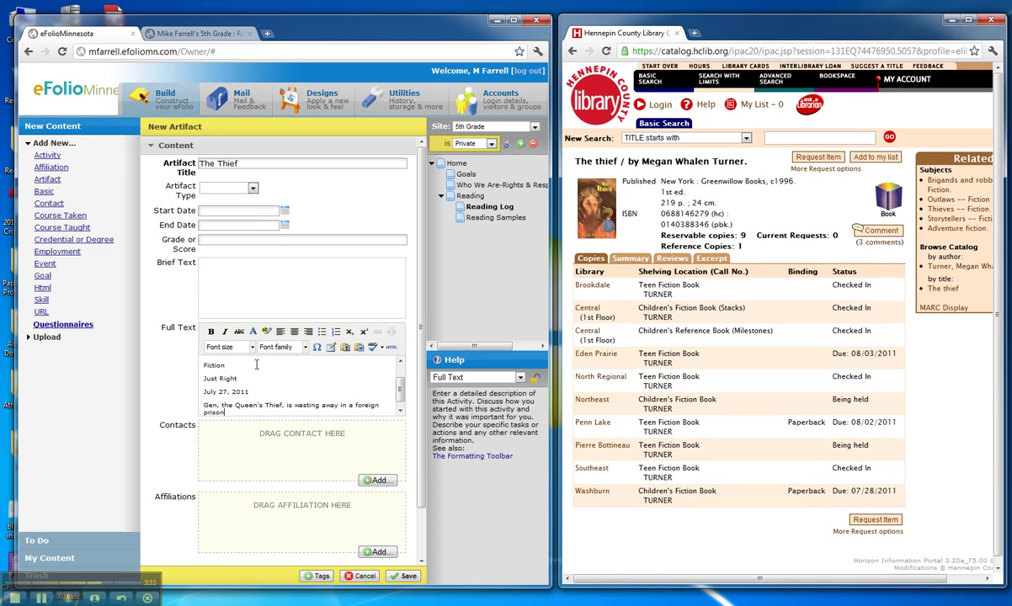
{"action": "type", "text": ".  How will he escape, and how will he"}
{"action": "type", "text": "complete his a"}
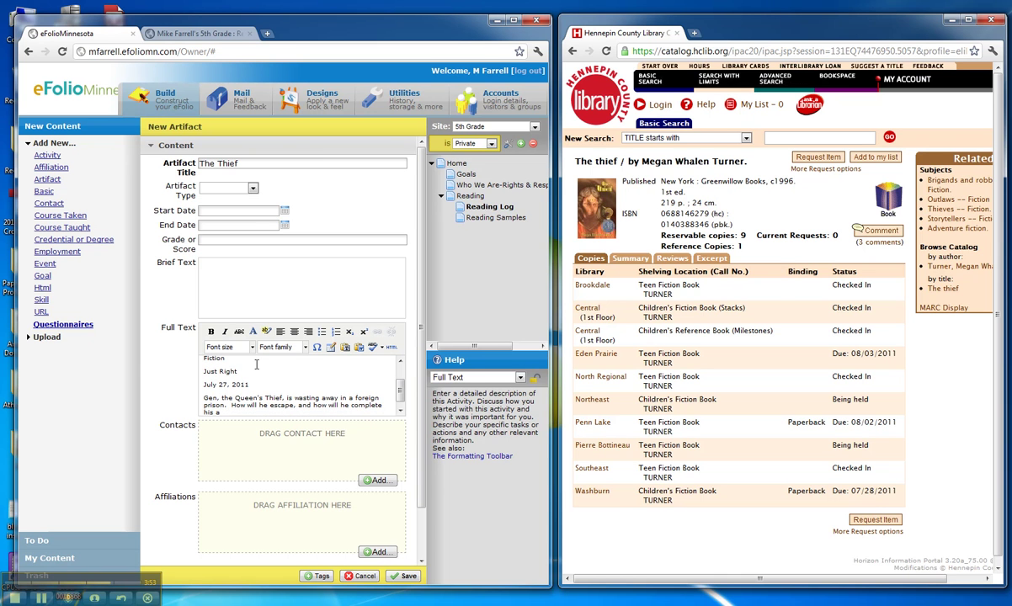
{"action": "type", "text": "tak"}
{"action": "type", "text": "sk, to stea"}
{"action": "type", "text": "l a preciou"}
{"action": "type", "text": "s j"}
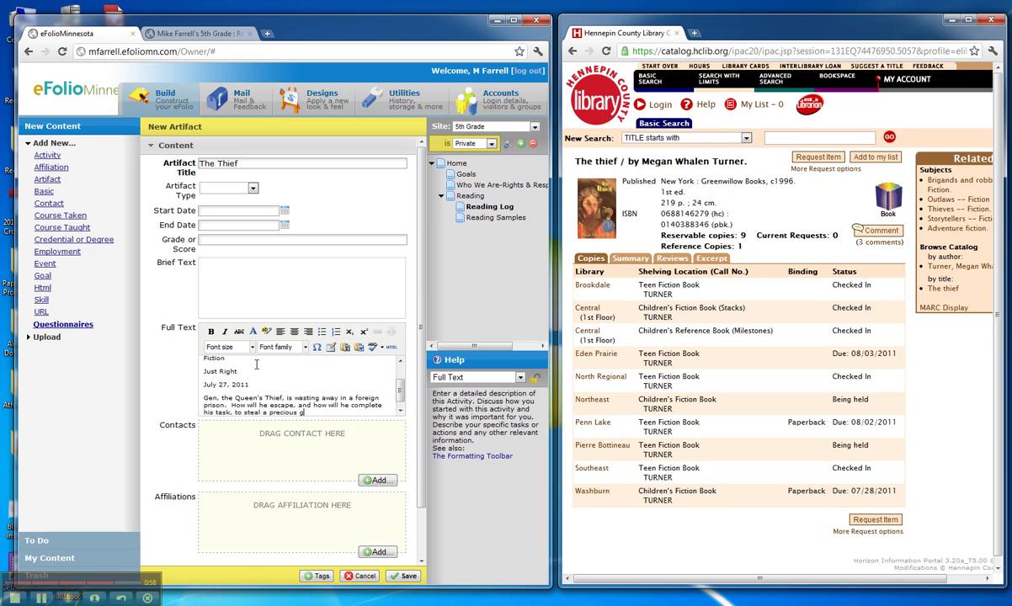
{"action": "type", "text": "ewel f"}
{"action": "type", "text": "or hi"}
{"action": "type", "text": "s q"}
{"action": "type", "text": "Que"}
{"action": "type", "text": "e"}
Bullet the author, pages, genre, level and date lines, then save The Thief artifact
{"action": "left_click_drag", "start_coordinate": [250, 385], "coordinate": [201, 360]}
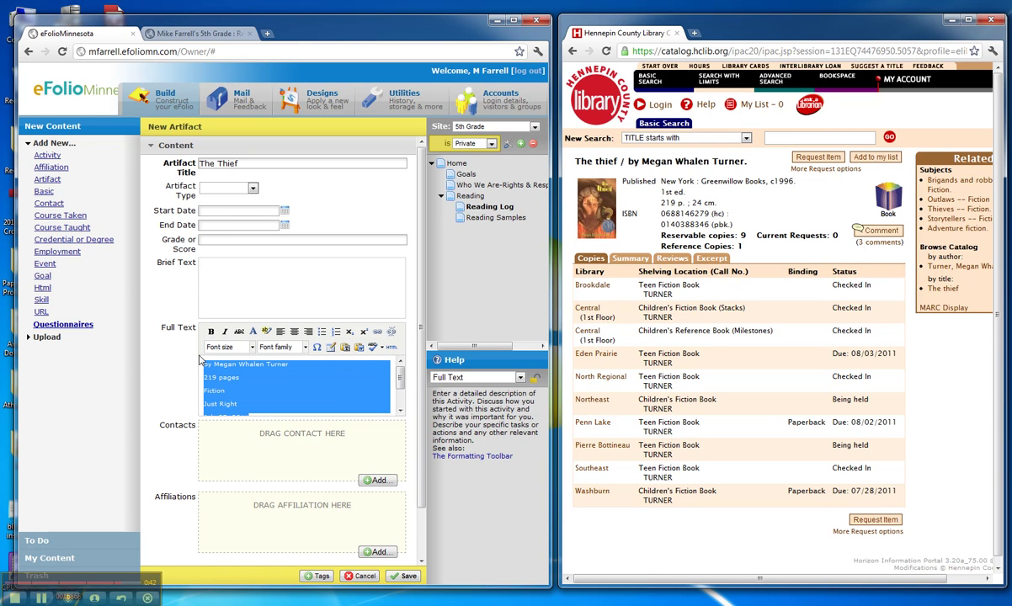
{"action": "left_click", "coordinate": [323, 335]}
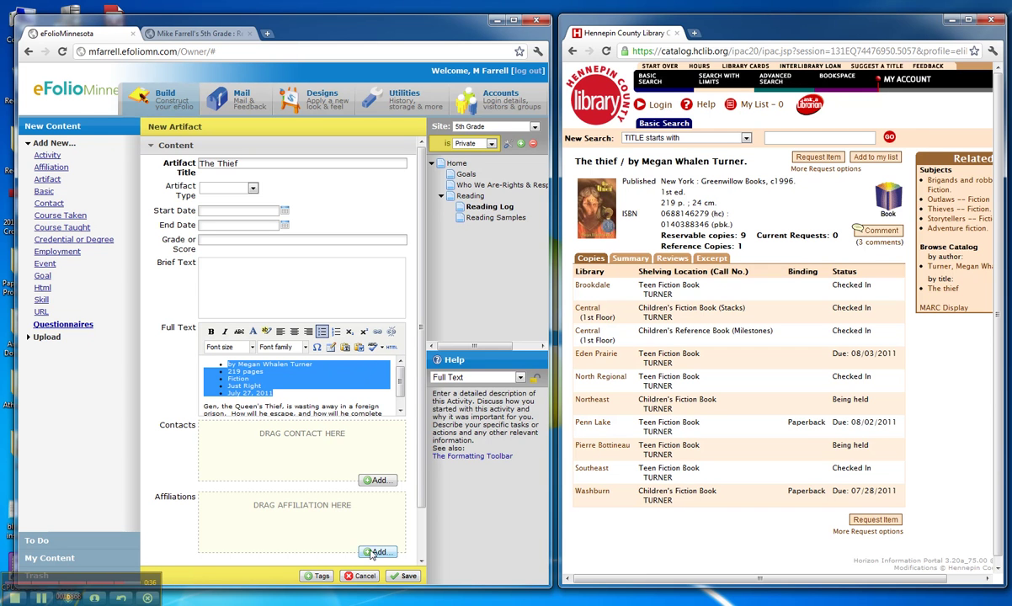
{"action": "left_click", "coordinate": [405, 577]}
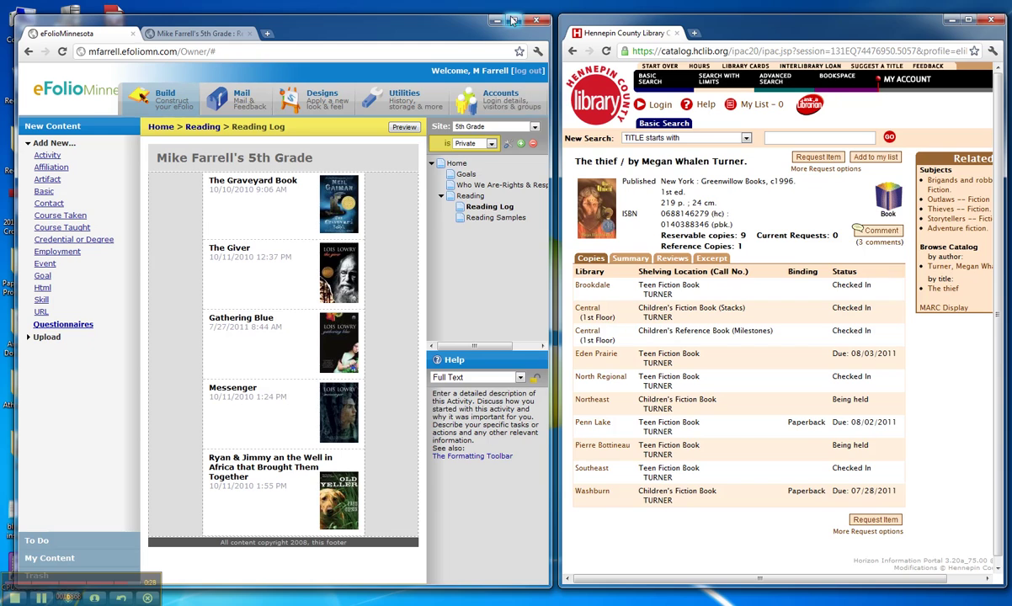
Maximize the window, open Reading Log in Build, and drag The Thief from My Content to the bottom
{"action": "double_click", "coordinate": [482, 18]}
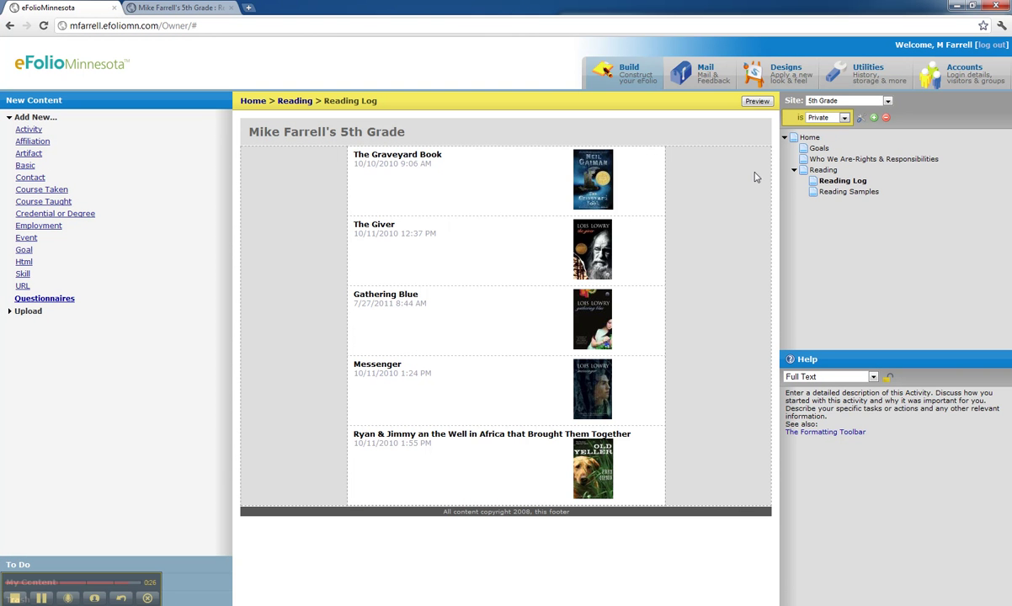
{"action": "mouse_move", "coordinate": [814, 185]}
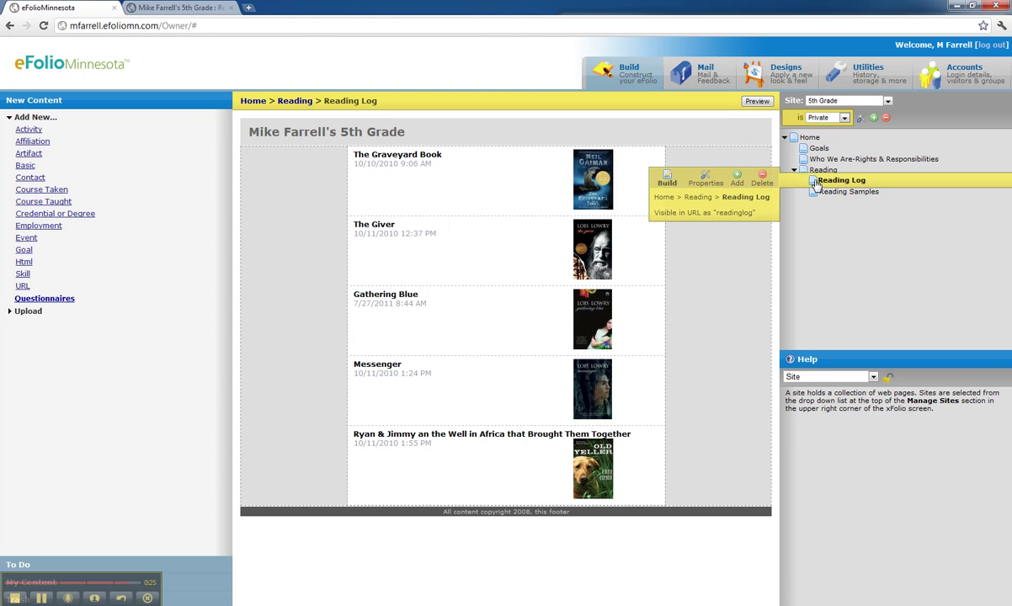
{"action": "left_click", "coordinate": [665, 178]}
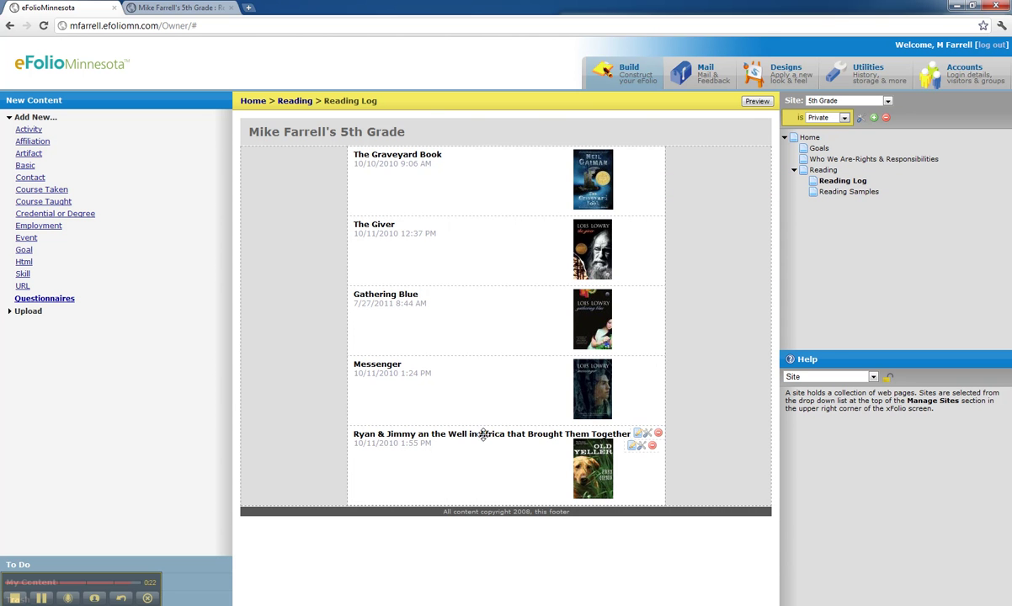
{"action": "left_click", "coordinate": [22, 101]}
{"action": "left_click", "coordinate": [22, 134]}
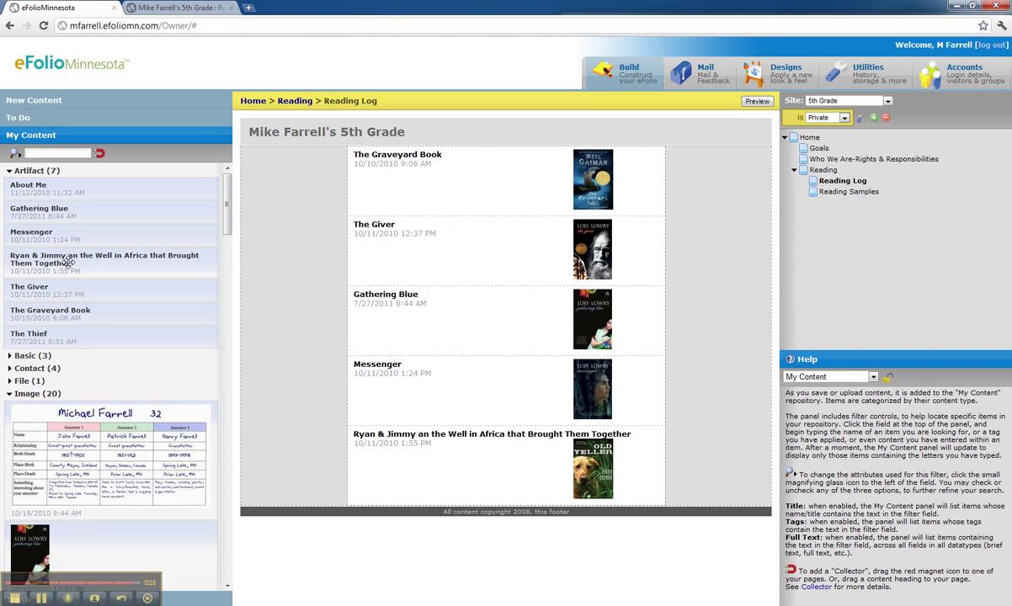
{"action": "left_click_drag", "start_coordinate": [57, 337], "coordinate": [371, 515]}
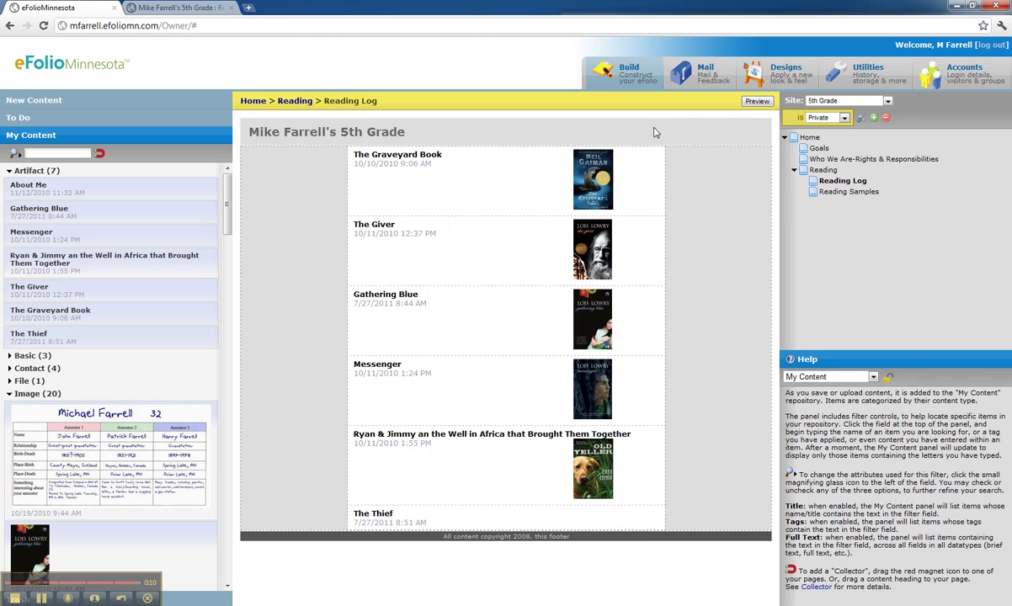
Preview Reading Log and scroll down to The Thief entry with its bullets and summary
{"action": "left_click", "coordinate": [756, 102]}
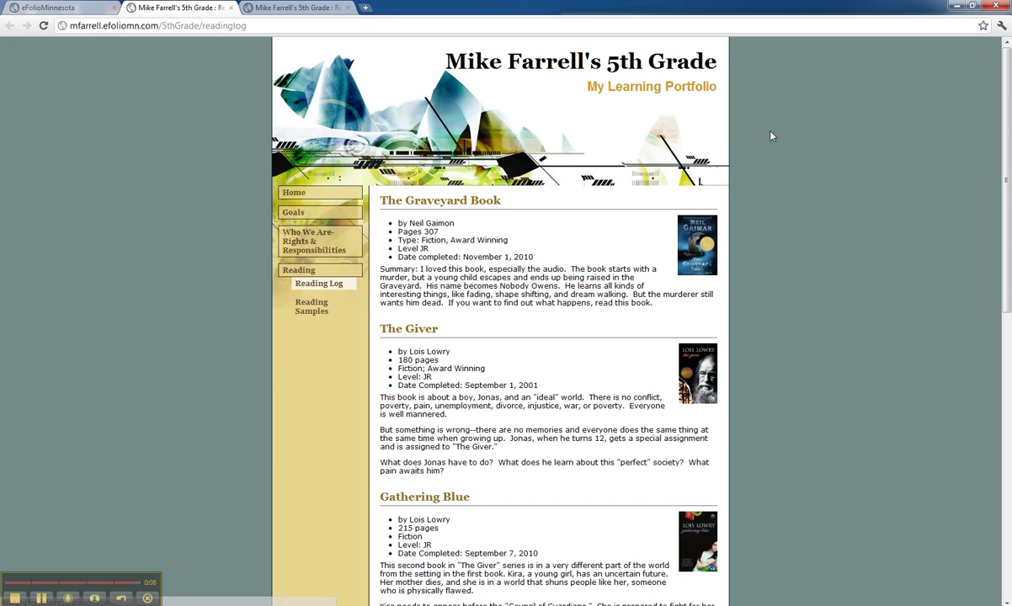
{"action": "left_click_drag", "start_coordinate": [1005, 180], "coordinate": [998, 454]}
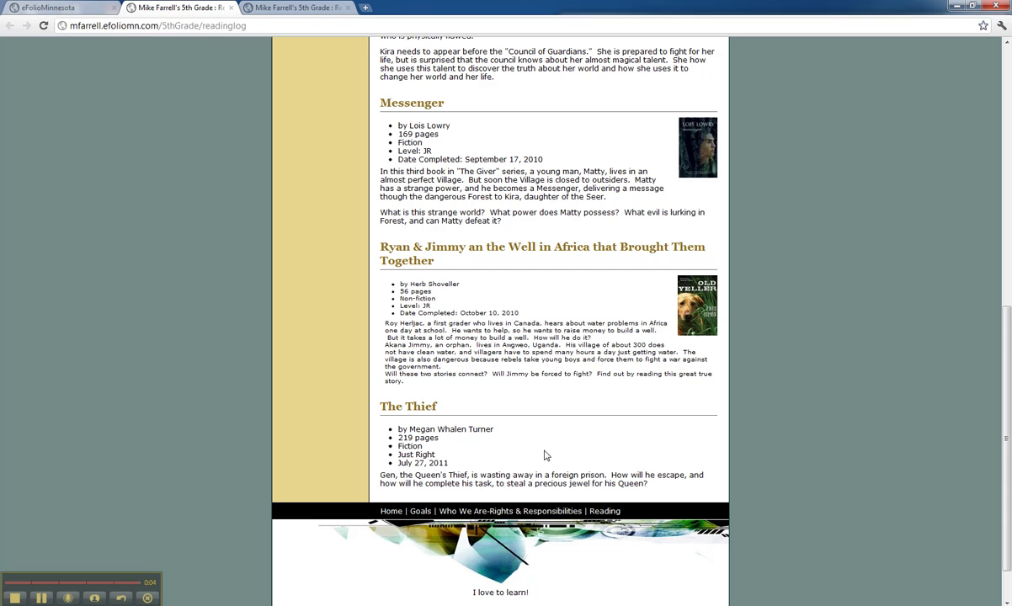